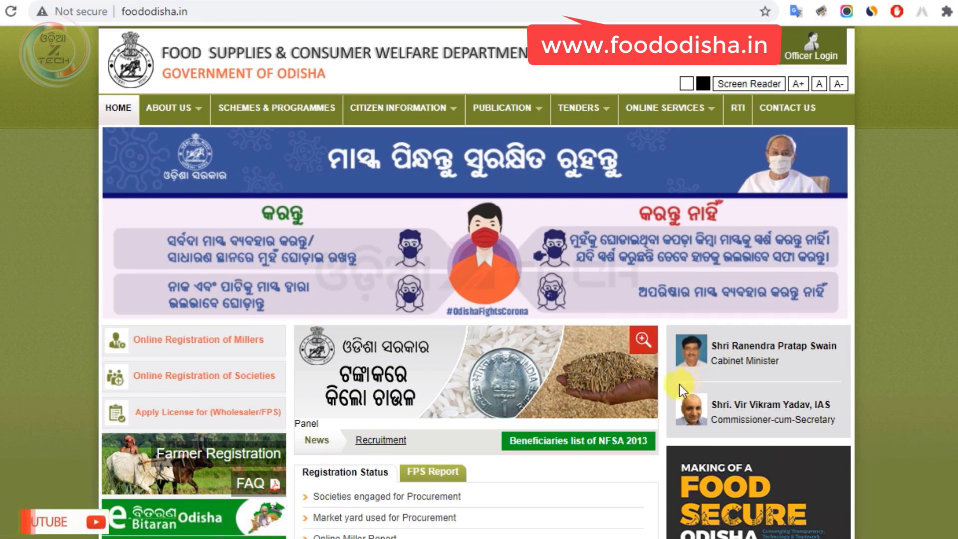
# Go to ONLINE SERVICES > Citizen Services to reach the NFSA and SFSS ration card services
pyautogui.scroll(-15, 678, 386)
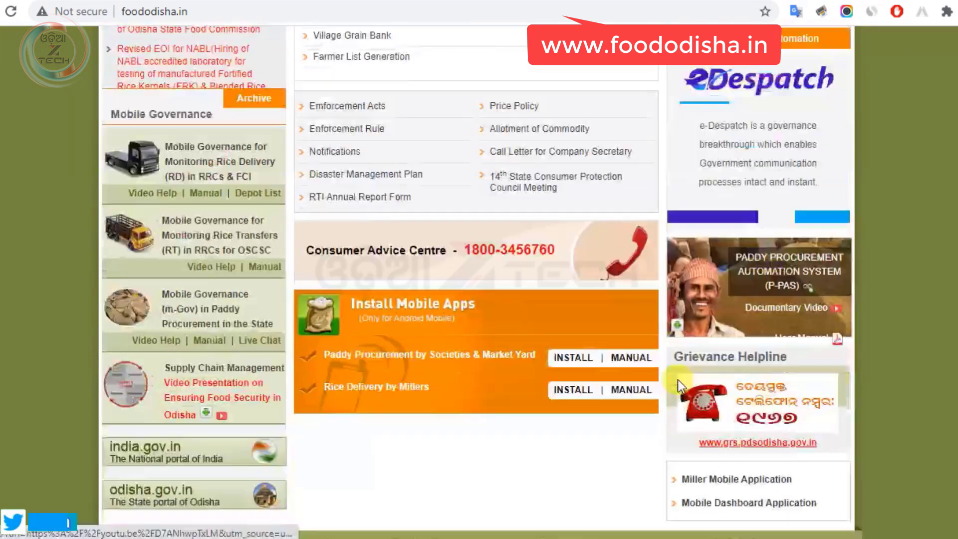
pyautogui.scroll(-3, 677, 379)
pyautogui.scroll(3, 660, 389)
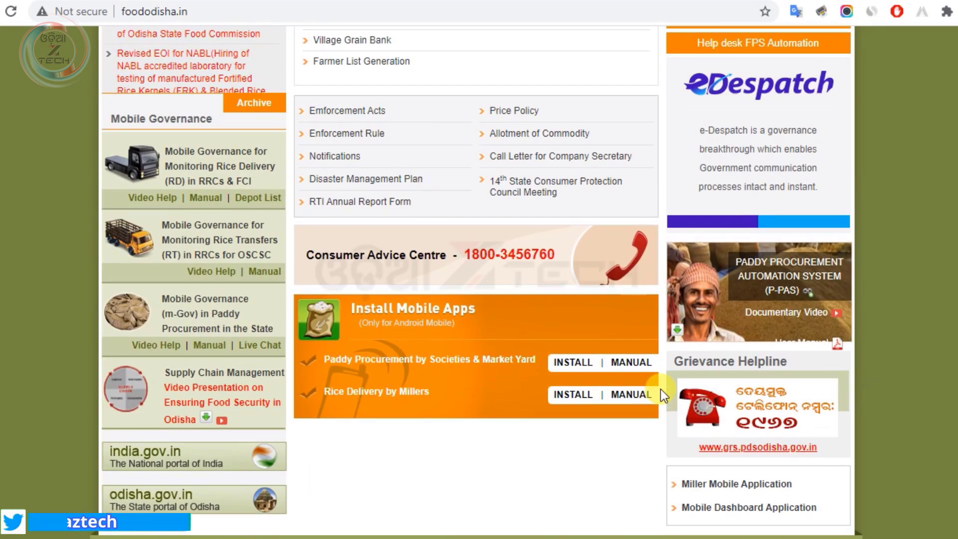
pyautogui.scroll(12, 661, 389)
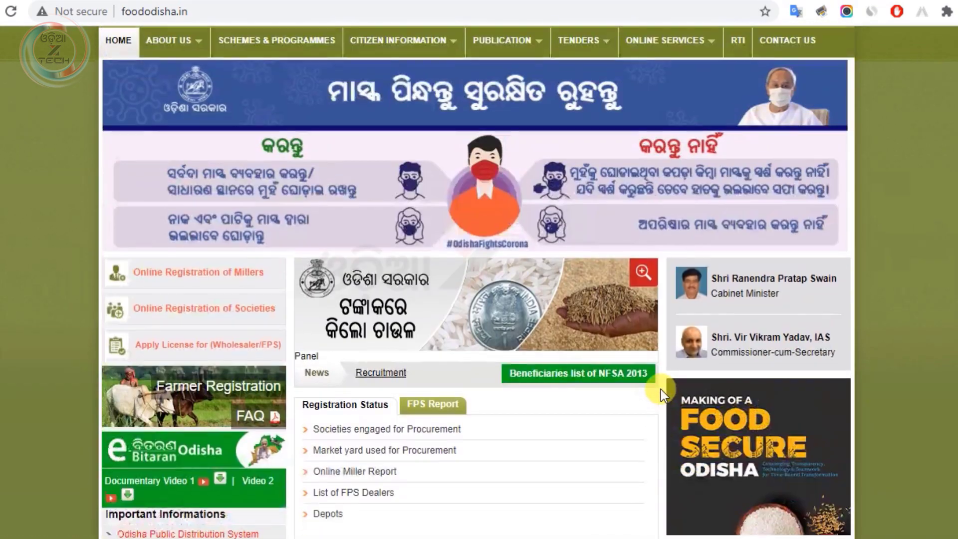
pyautogui.scroll(2, 660, 389)
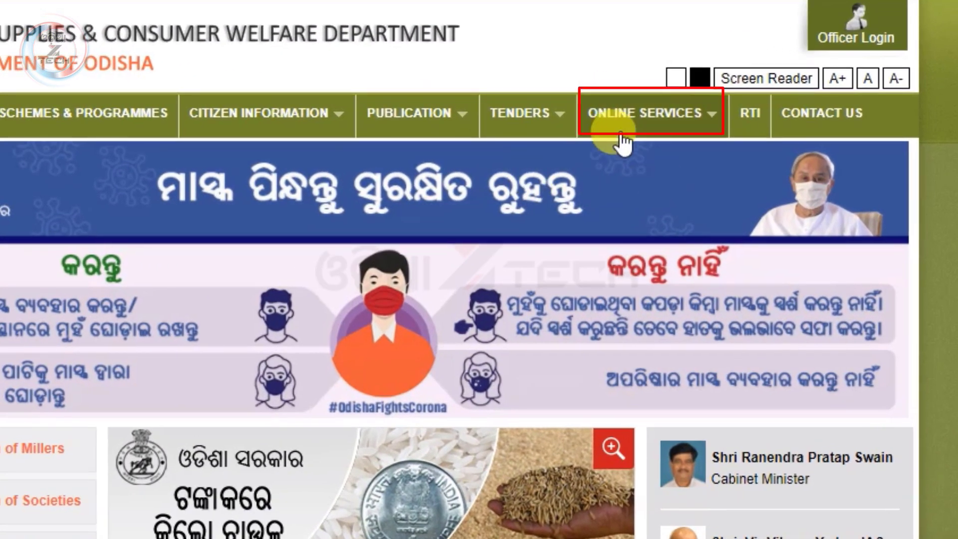
pyautogui.moveTo(656, 122)
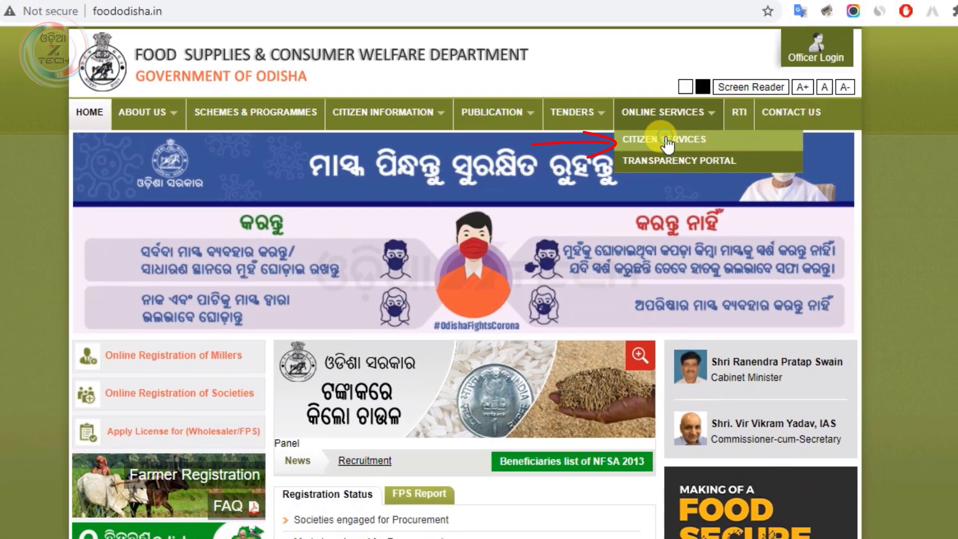
pyautogui.click(643, 156)
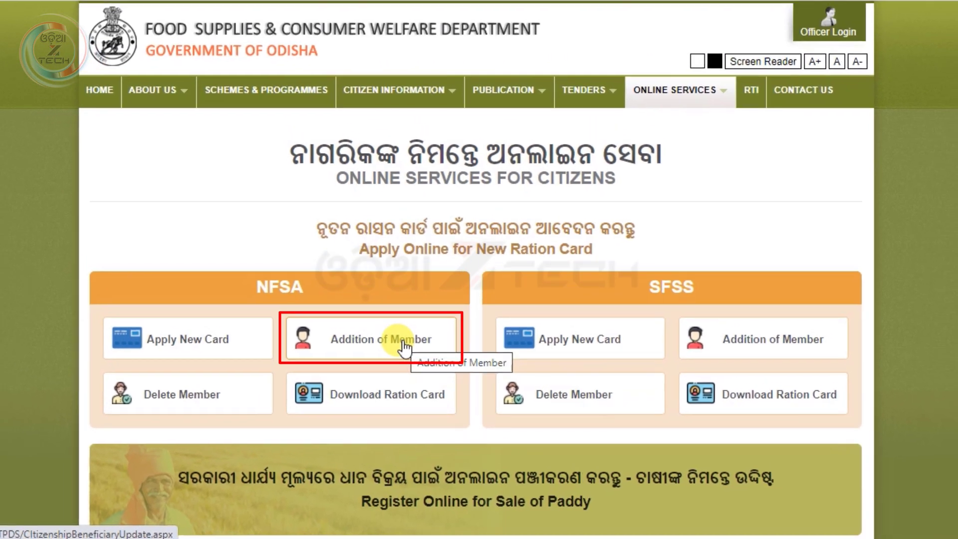
# Choose NFSA Addition of Member, enter the 11-digit ration card number, and request its family details
pyautogui.click(403, 344)
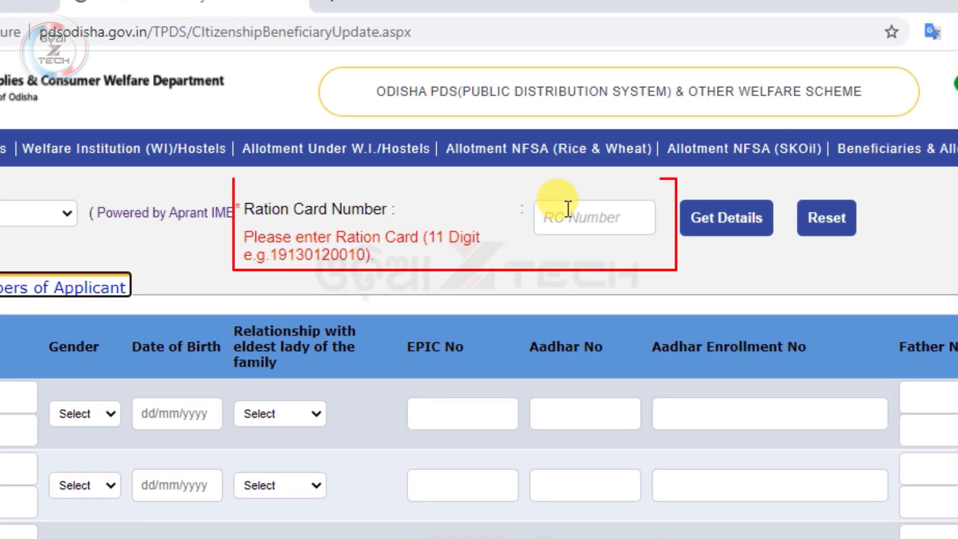
pyautogui.click(515, 157)
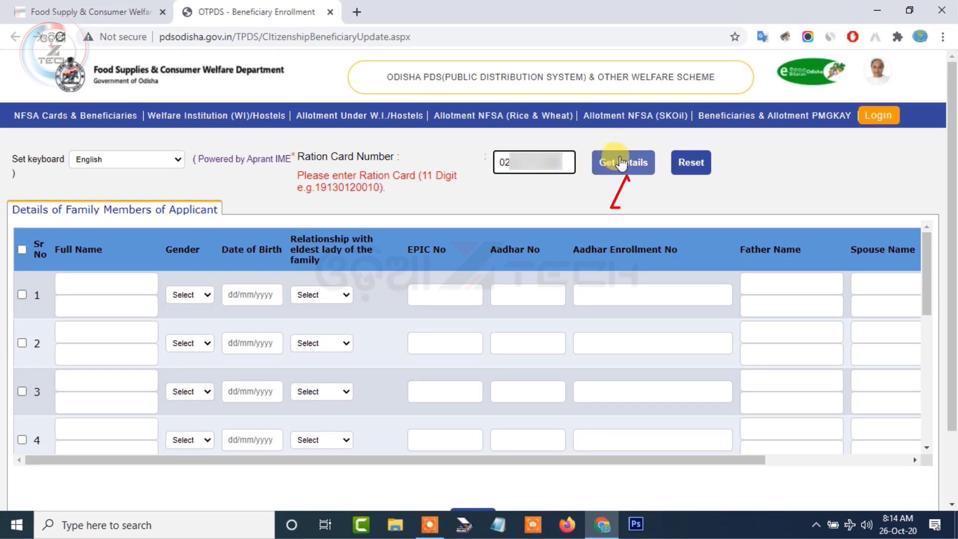
pyautogui.click(618, 164)
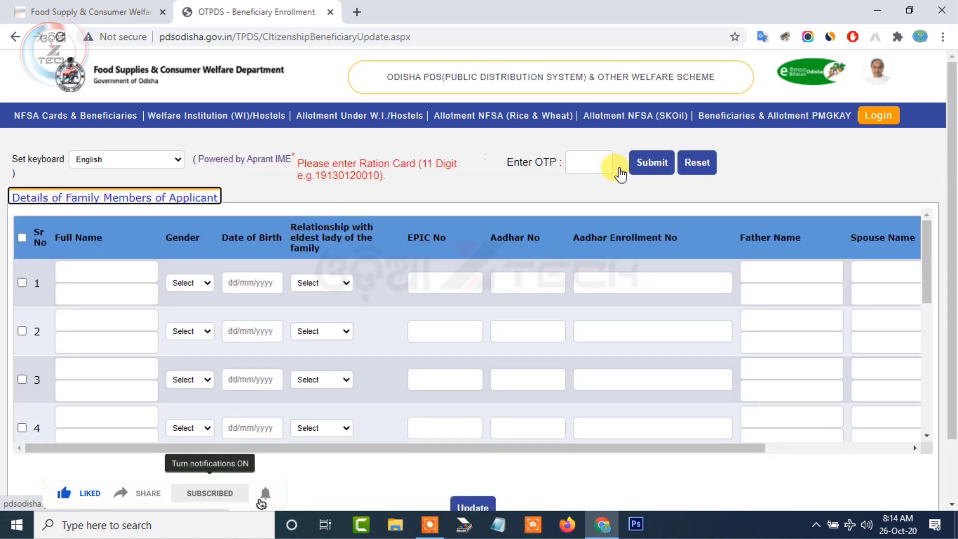
# Submit the received OTP so the card's existing family members load into the table
pyautogui.click(586, 164)
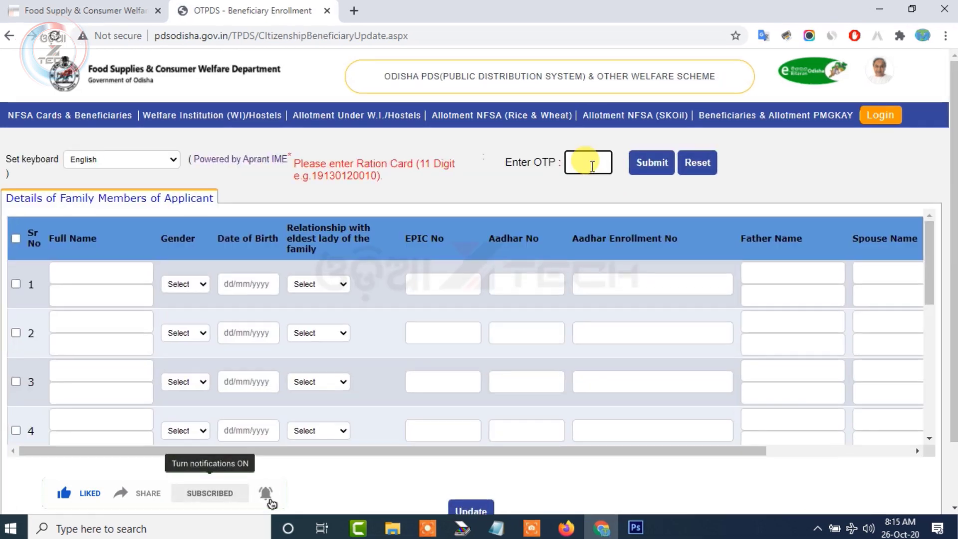
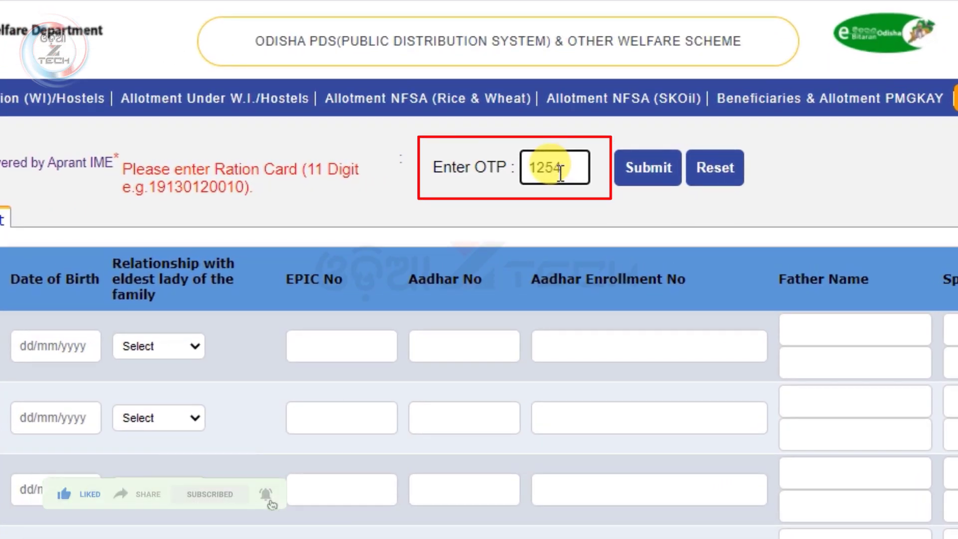
pyautogui.click(658, 174)
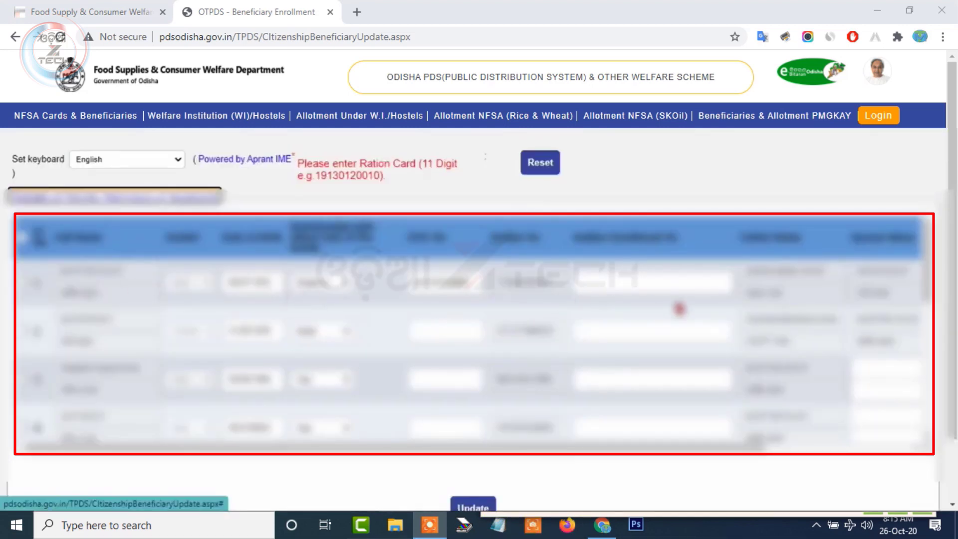
pyautogui.scroll(-3, 931, 272)
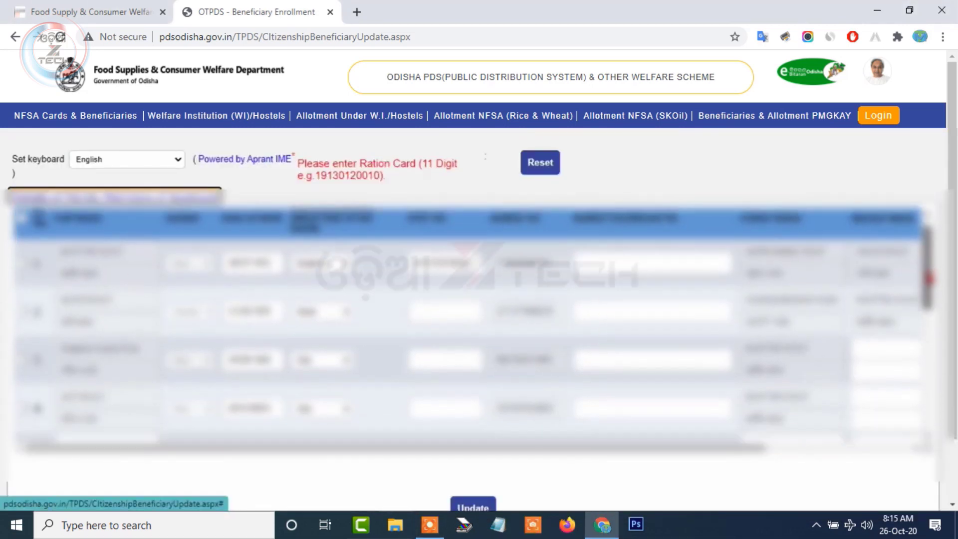
# Enter the new member's name in row 5 and set Google Input Tools to Odia in a new tab
pyautogui.click(122, 275)
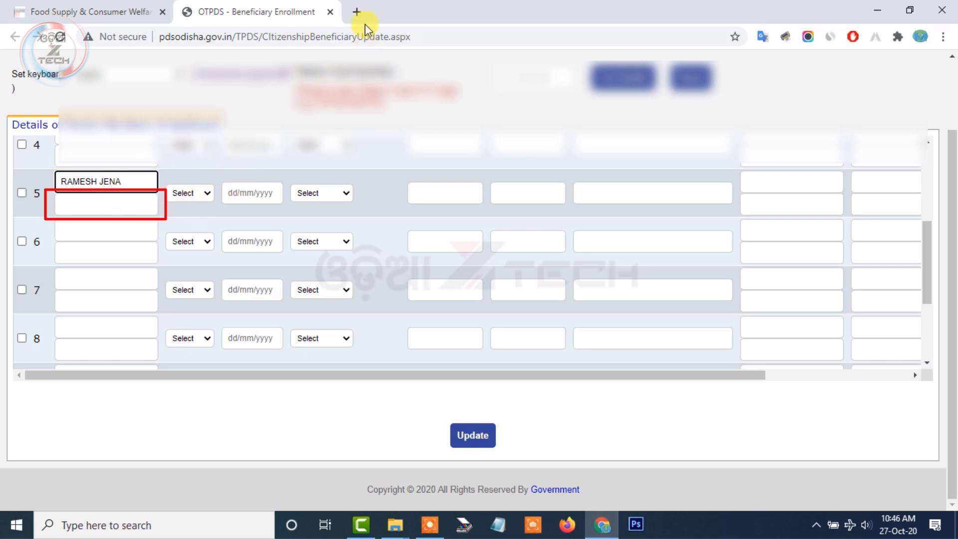
pyautogui.click(357, 12)
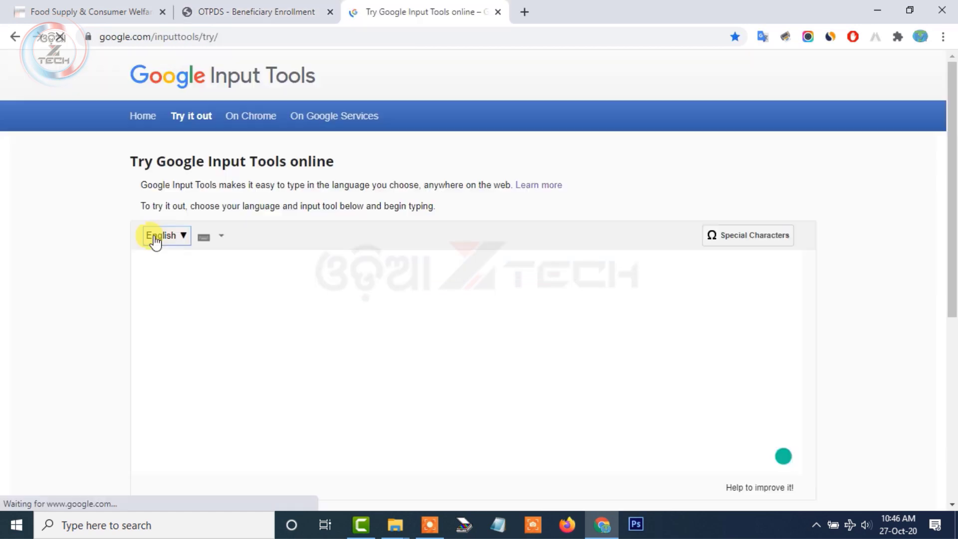
pyautogui.click(159, 235)
pyautogui.click(547, 391)
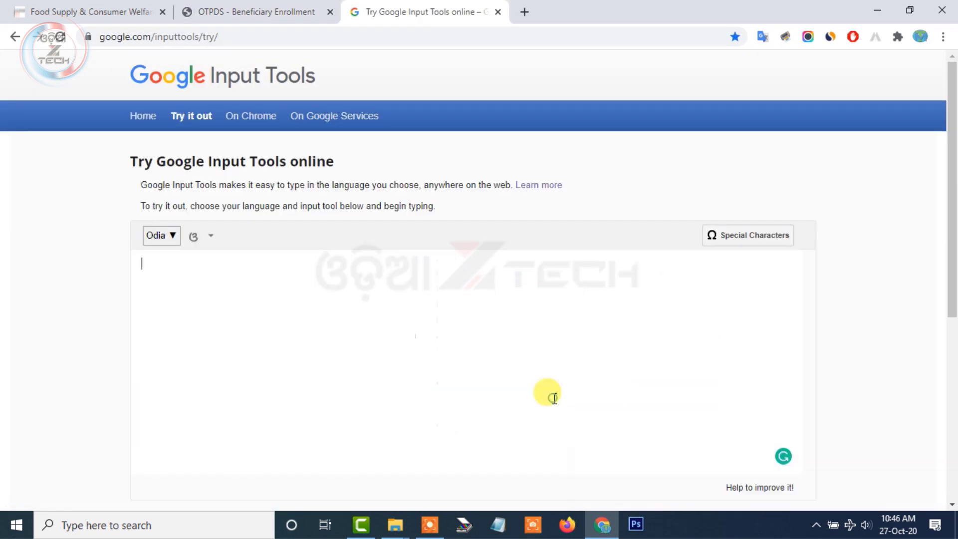
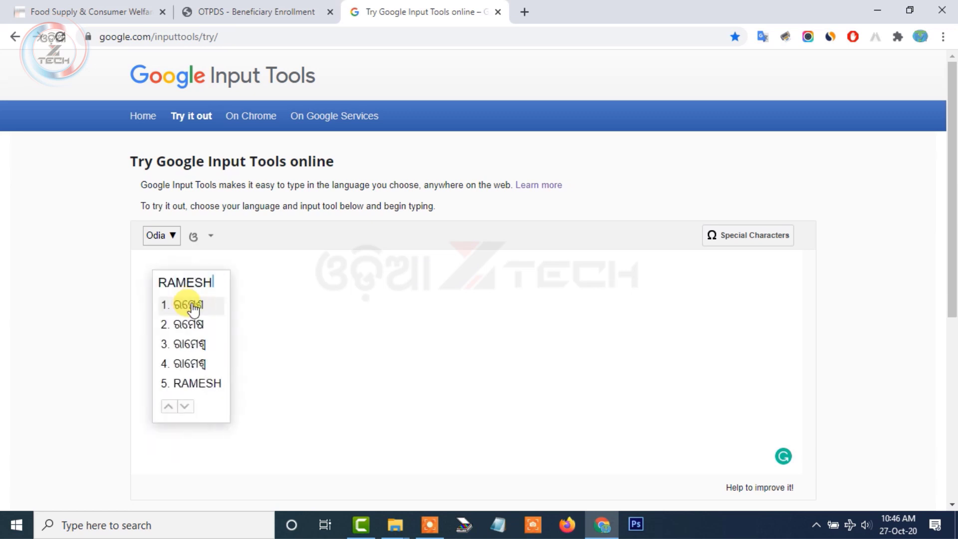
# Transliterate the member's first name and surname into Odia and paste them into row 5's Odia name box
pyautogui.press('space')
pyautogui.press('space')
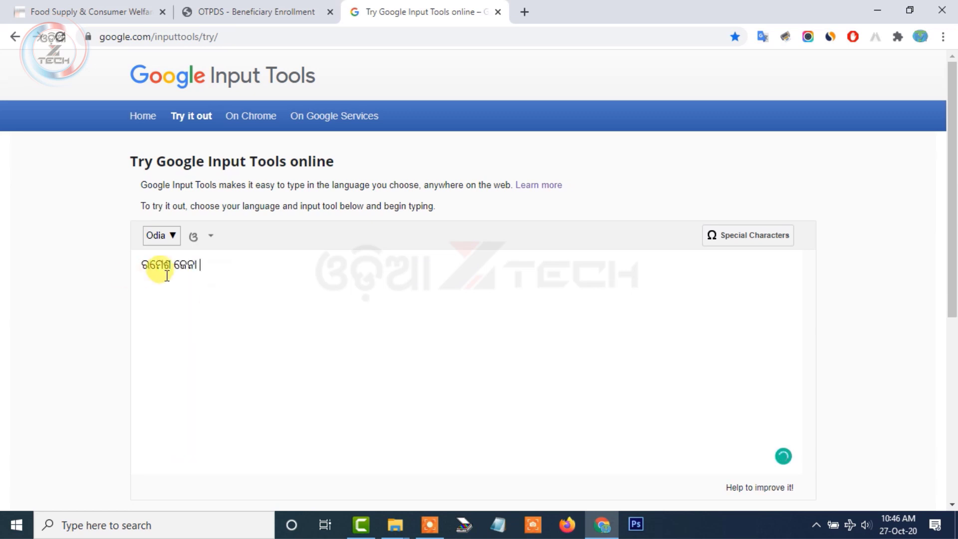
pyautogui.hotkey('ctrl', 'a')
pyautogui.hotkey('ctrl', 'c')
pyautogui.click(249, 12)
pyautogui.click(91, 204)
pyautogui.hotkey('ctrl', 'v')
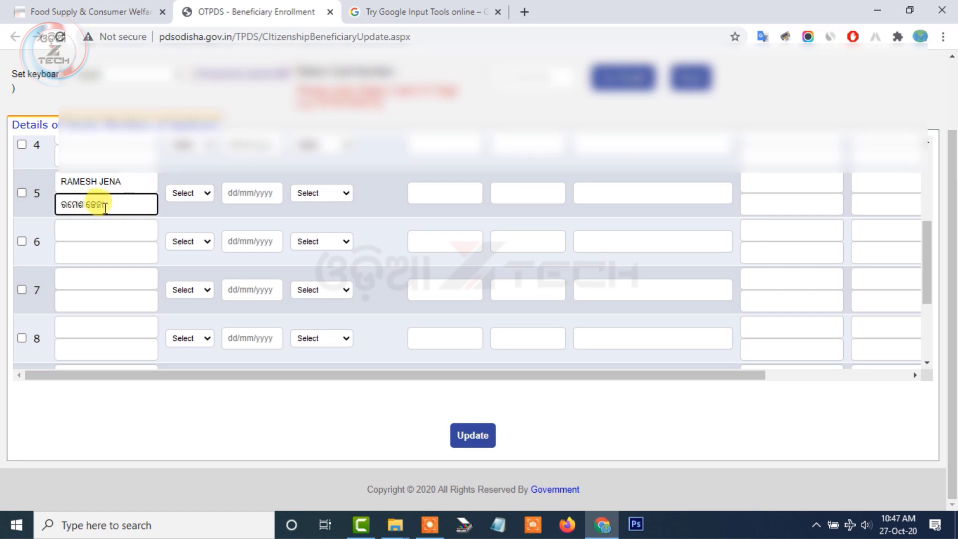
pyautogui.click(207, 194)
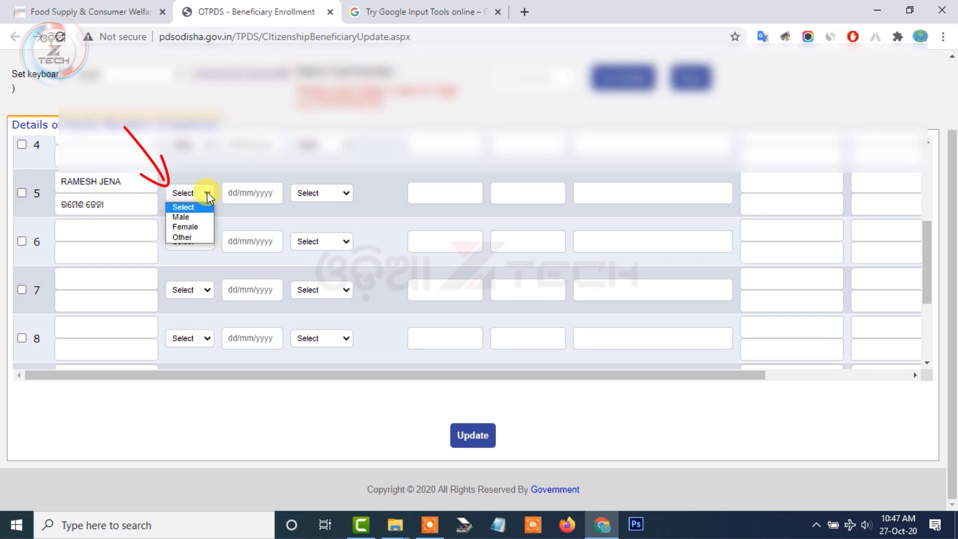
pyautogui.click(200, 217)
pyautogui.click(241, 190)
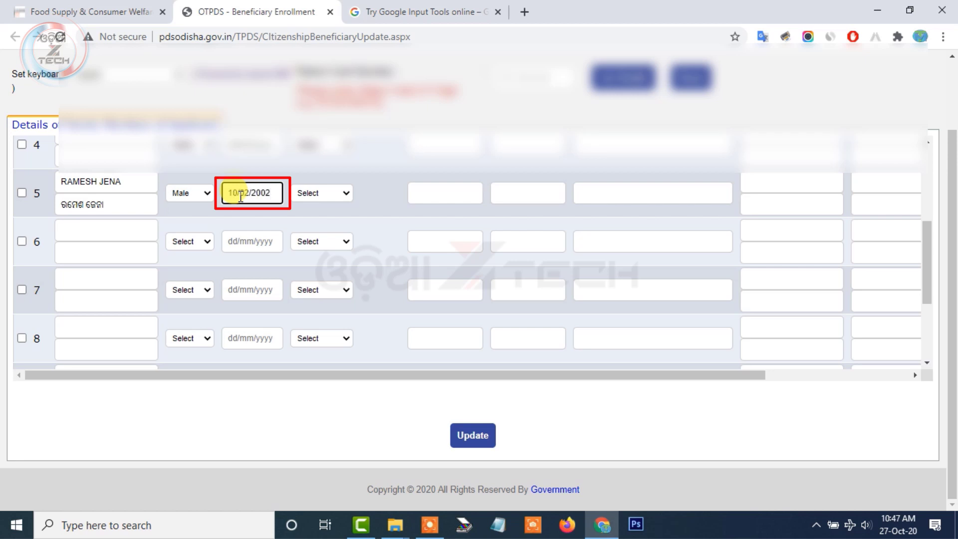
pyautogui.click(336, 197)
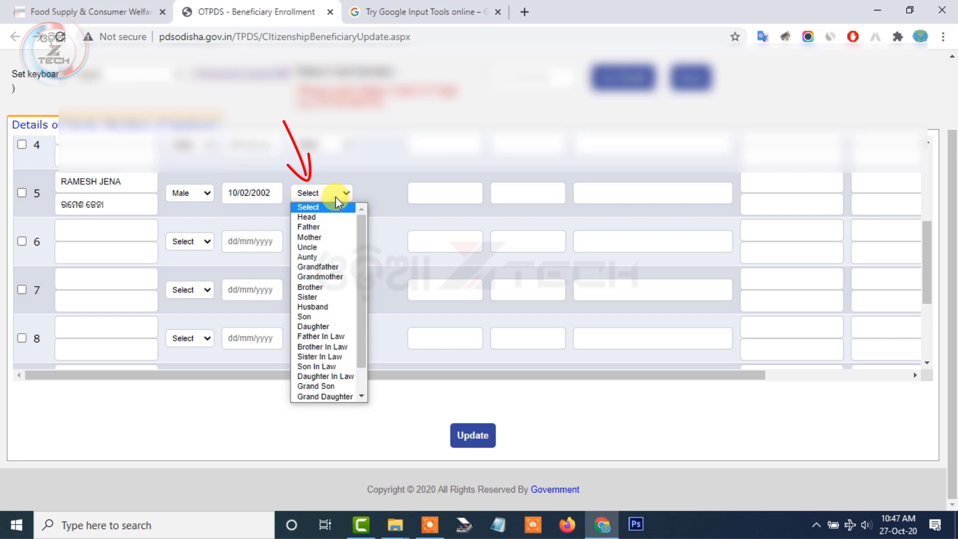
pyautogui.click(335, 320)
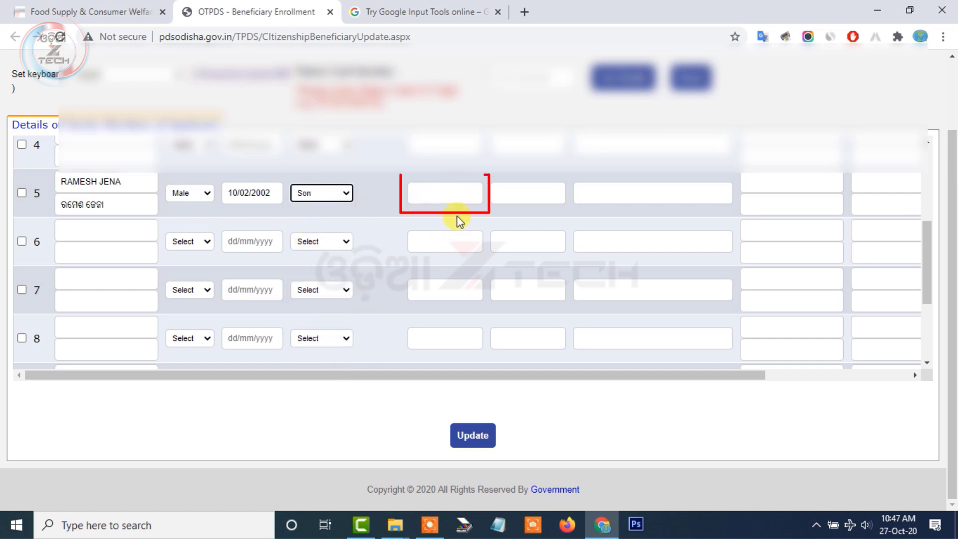
pyautogui.click(448, 197)
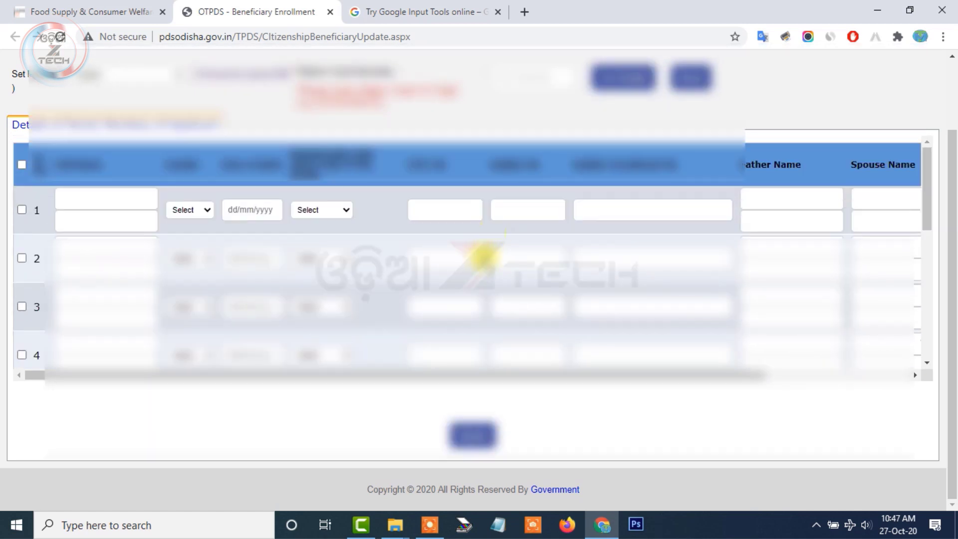
pyautogui.scroll(2, 483, 255)
pyautogui.scroll(-2, 449, 252)
pyautogui.scroll(2, 527, 270)
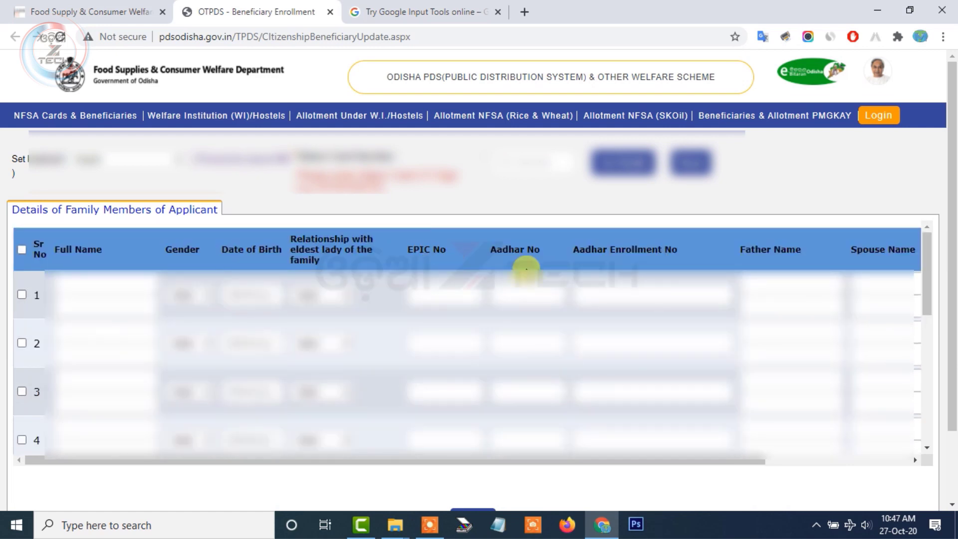
pyautogui.scroll(-4, 524, 272)
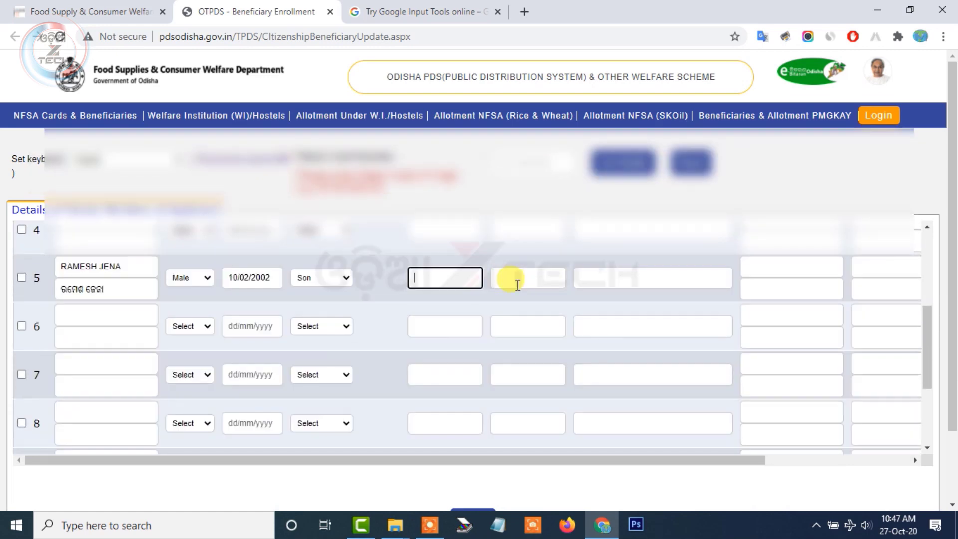
# Enter the new member's 12-digit Aadhaar number in row 5, then bring the name columns into view
pyautogui.click(526, 280)
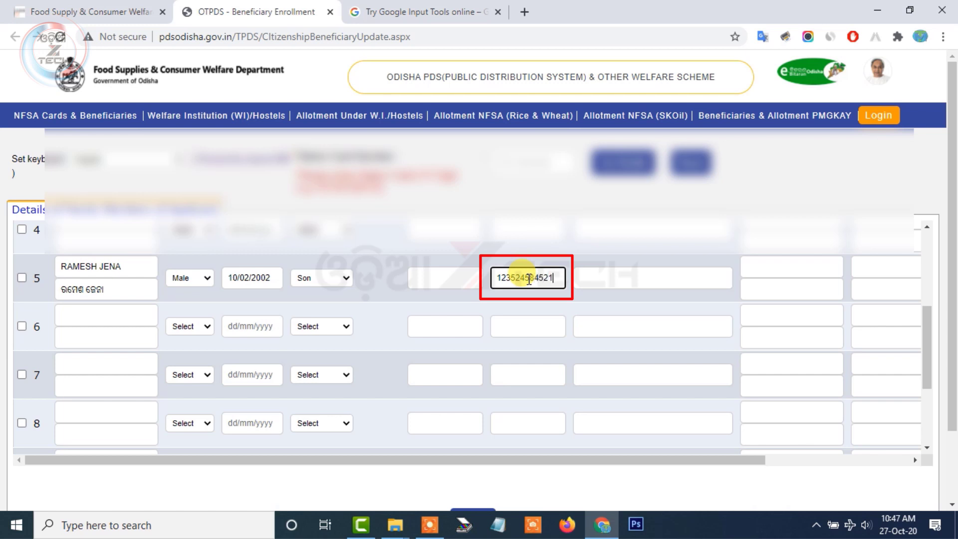
pyautogui.click(581, 278)
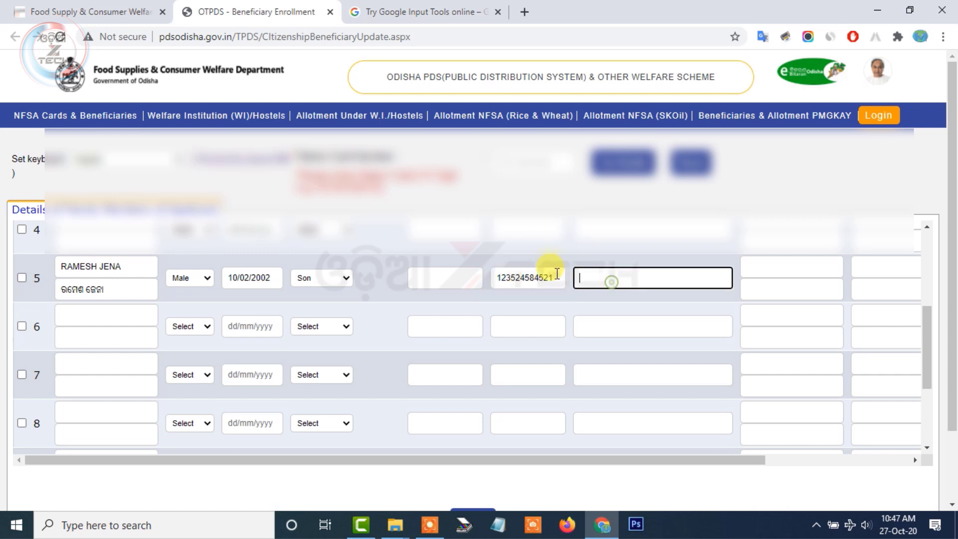
pyautogui.scroll(4, 654, 257)
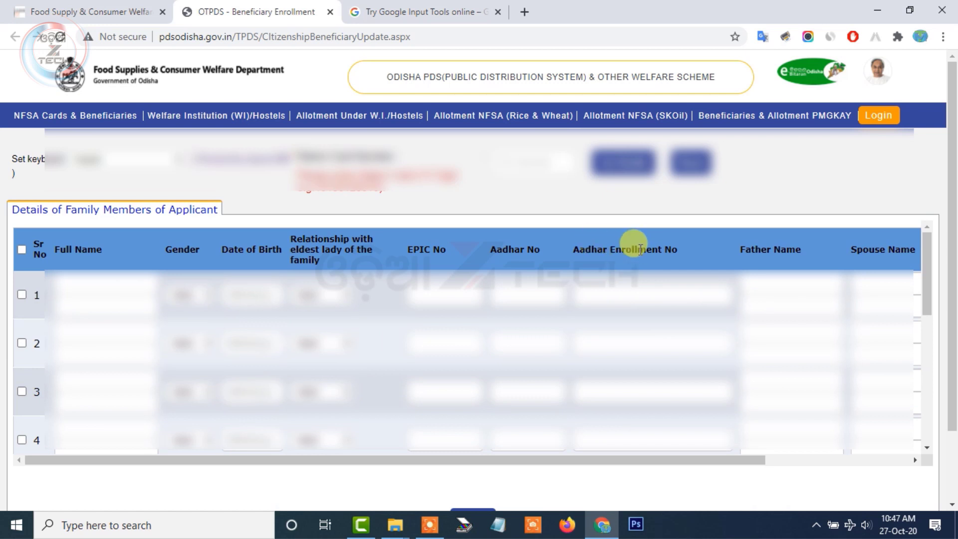
pyautogui.scroll(-4, 638, 327)
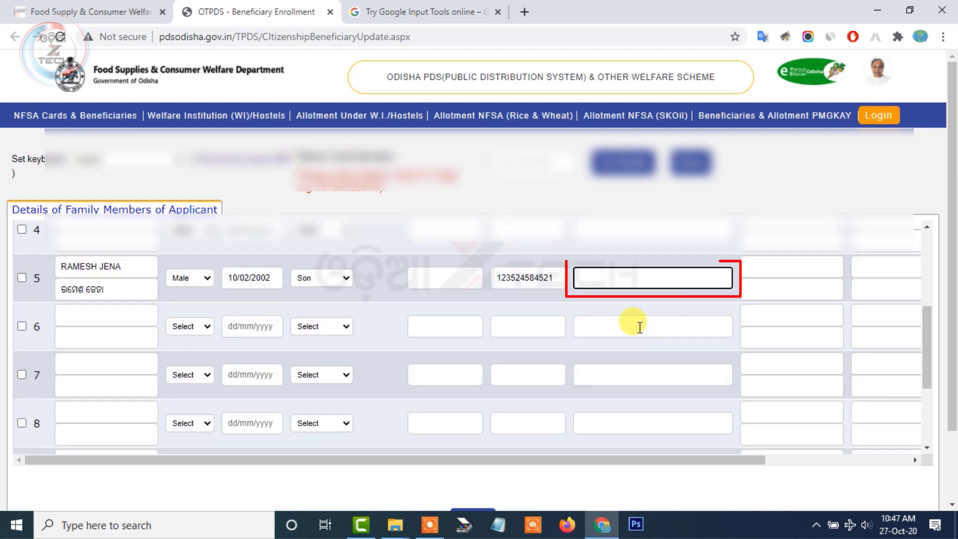
pyautogui.click(756, 266)
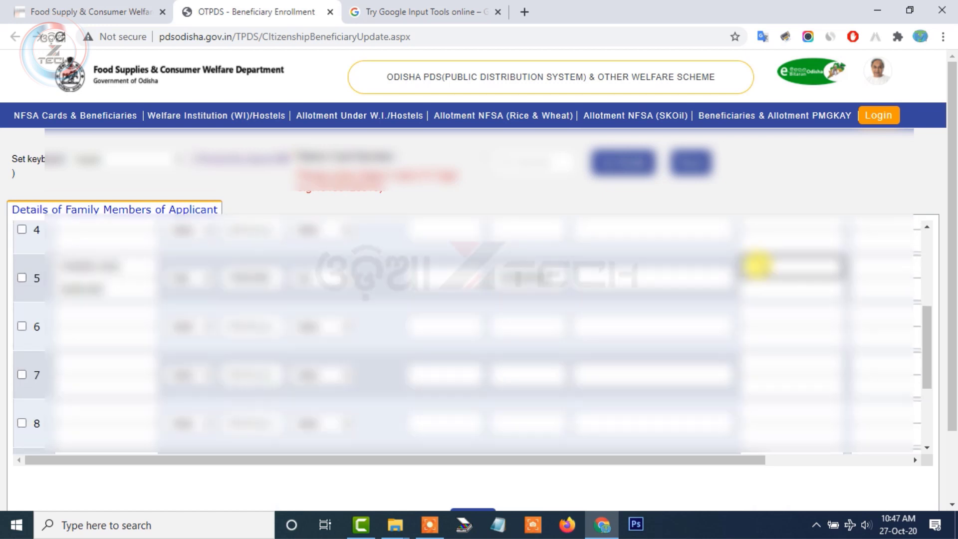
pyautogui.scroll(4, 756, 266)
pyautogui.moveTo(701, 464); pyautogui.dragTo(876, 469)
pyautogui.scroll(-1, 691, 369)
pyautogui.scroll(1, 691, 369)
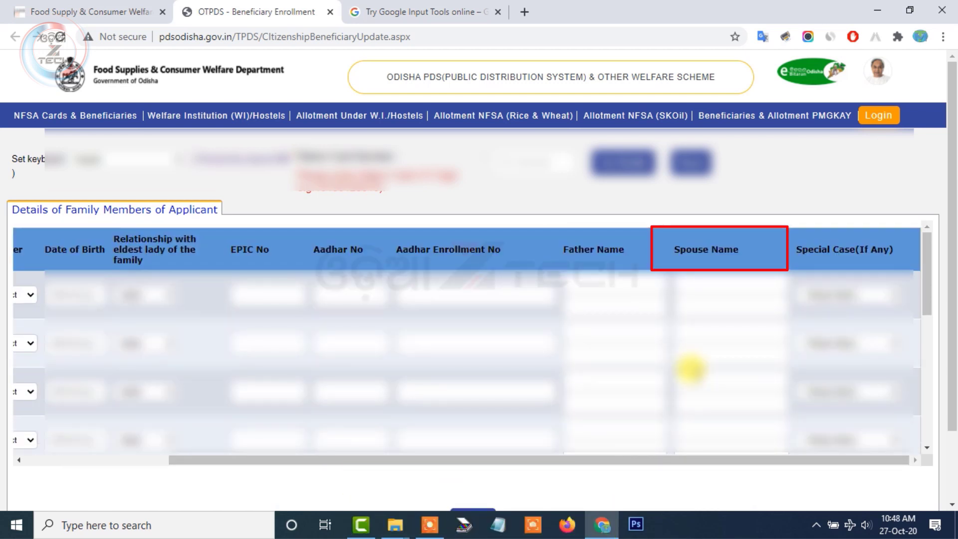
# Copy the Odia spelling of the spouse's name from Google Input Tools into row 5's Odia spouse field
pyautogui.scroll(-1, 690, 370)
pyautogui.scroll(1, 679, 372)
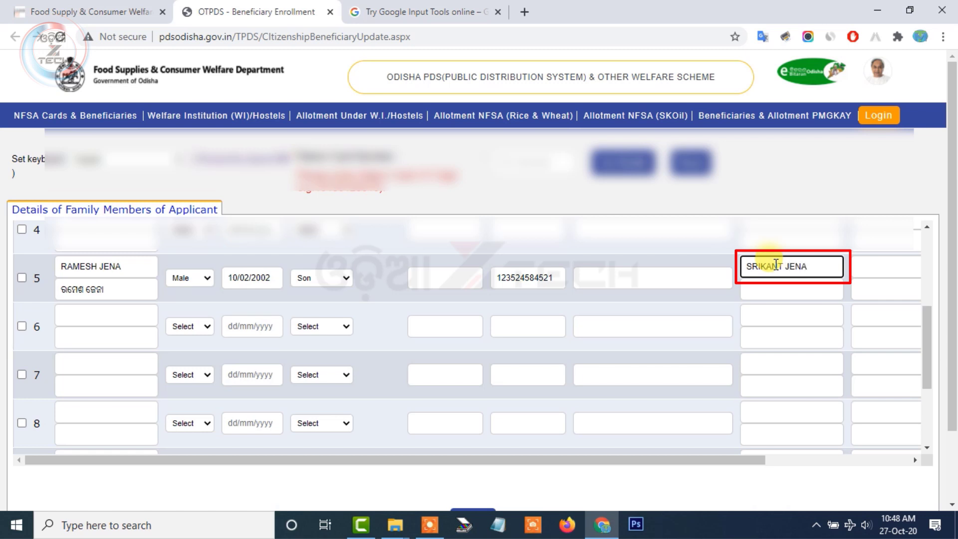
pyautogui.click(354, 11)
pyautogui.click(217, 303)
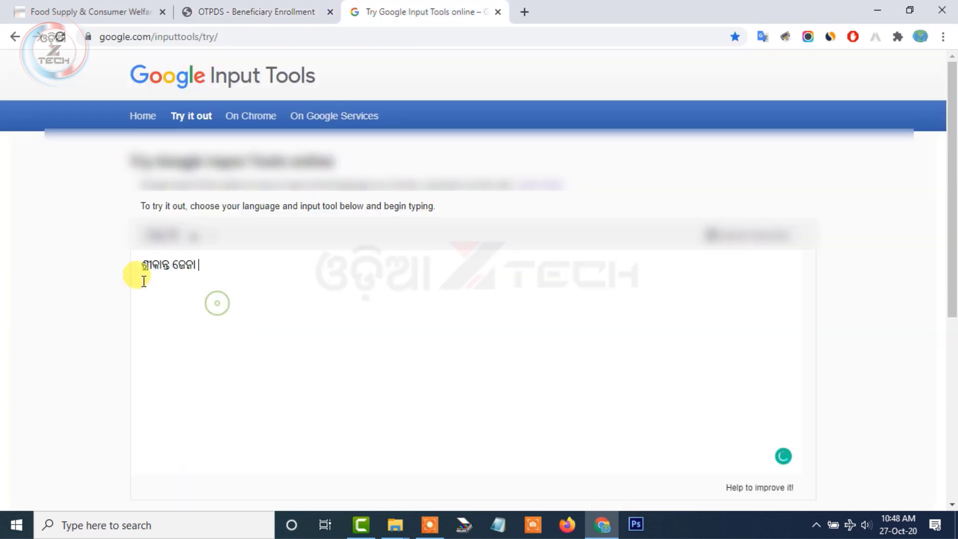
pyautogui.moveTo(199, 265); pyautogui.dragTo(122, 267)
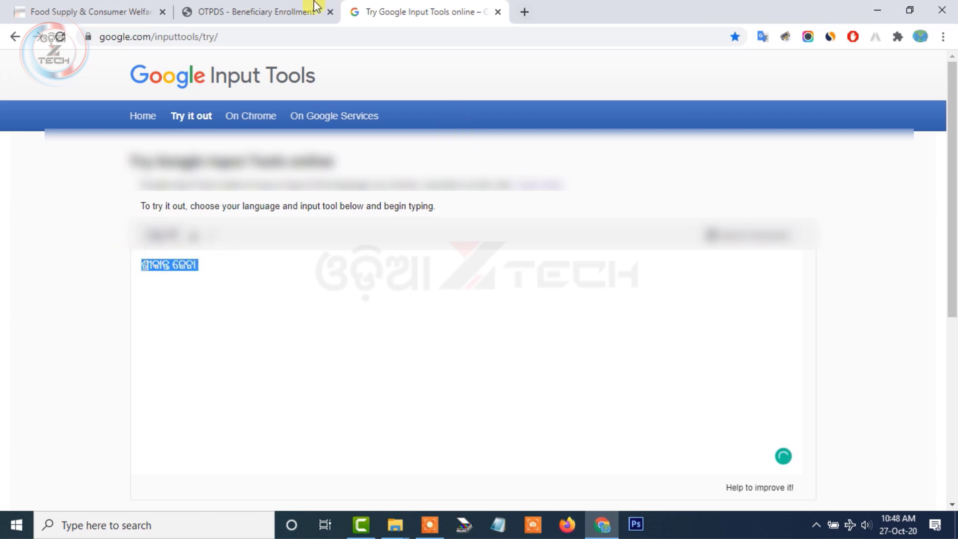
pyautogui.click(315, 6)
pyautogui.click(825, 287)
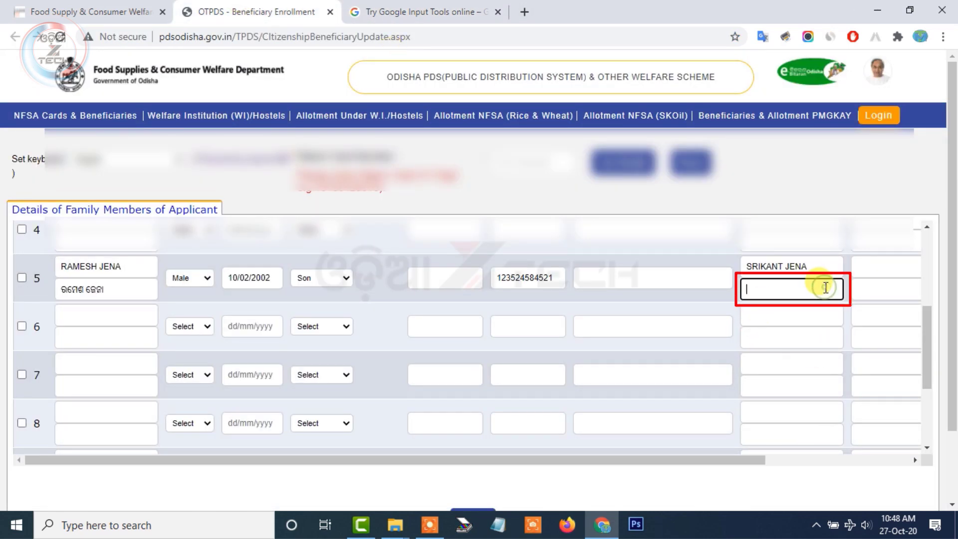
pyautogui.hotkey('ctrl', 'v')
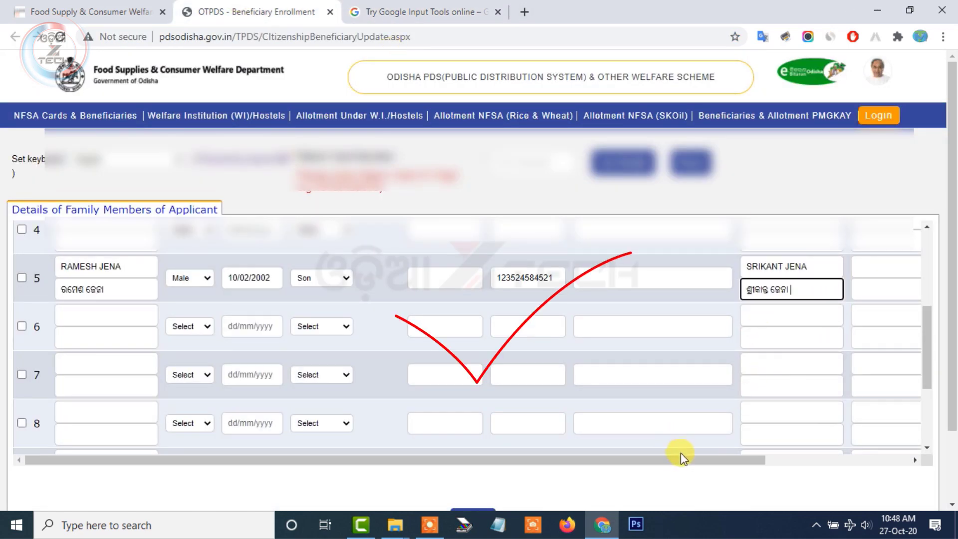
pyautogui.scroll(-2, 731, 410)
# Tick row 5, choose Update, and confirm the submission with OK
pyautogui.click(22, 193)
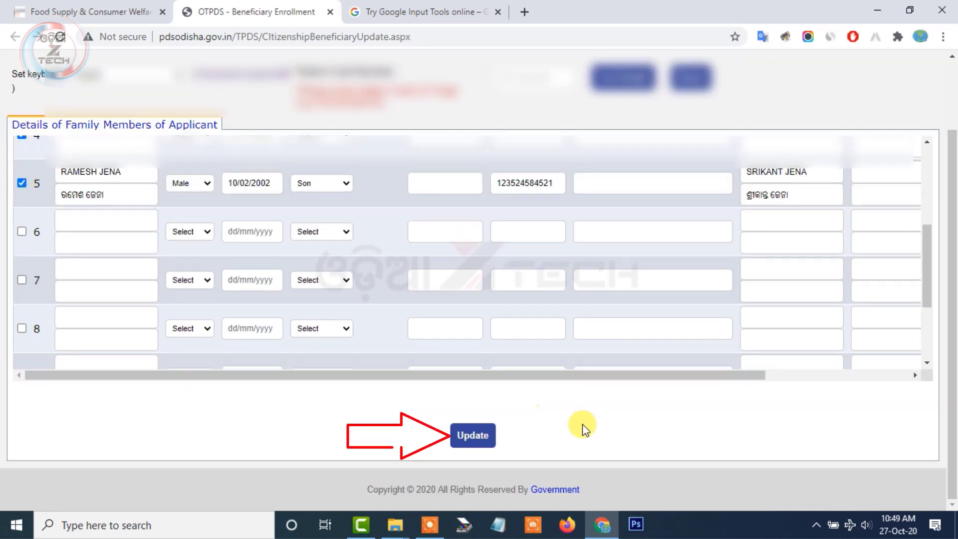
pyautogui.scroll(1, 582, 424)
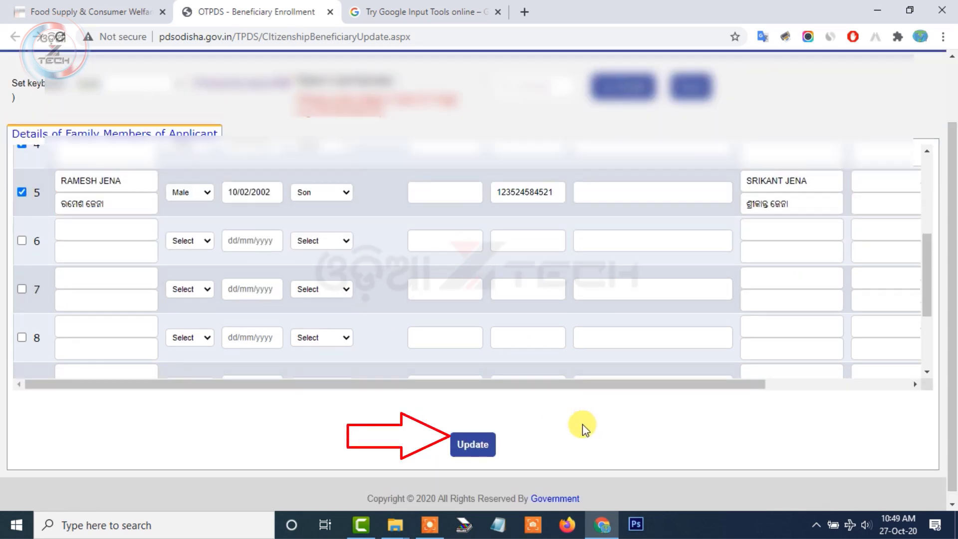
pyautogui.scroll(-1, 583, 424)
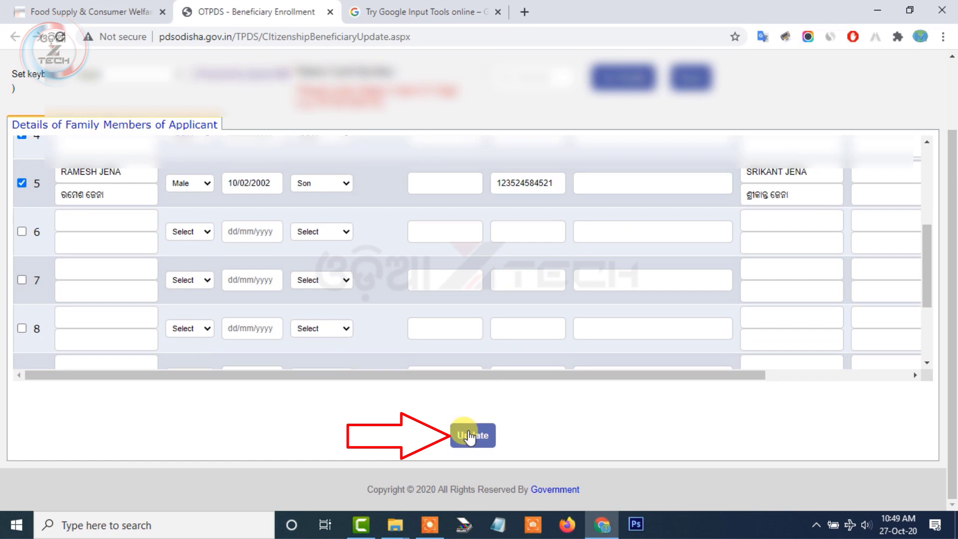
pyautogui.click(472, 435)
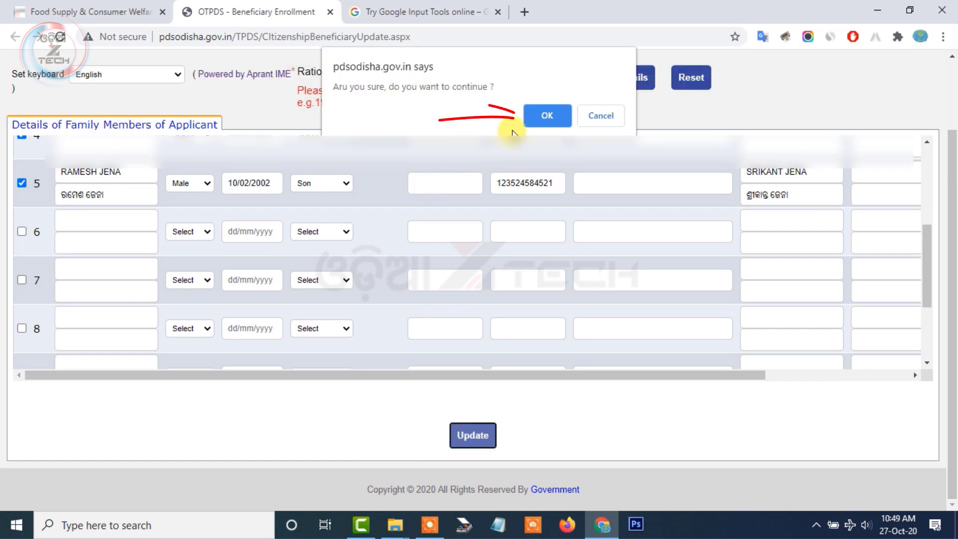
pyautogui.click(554, 125)
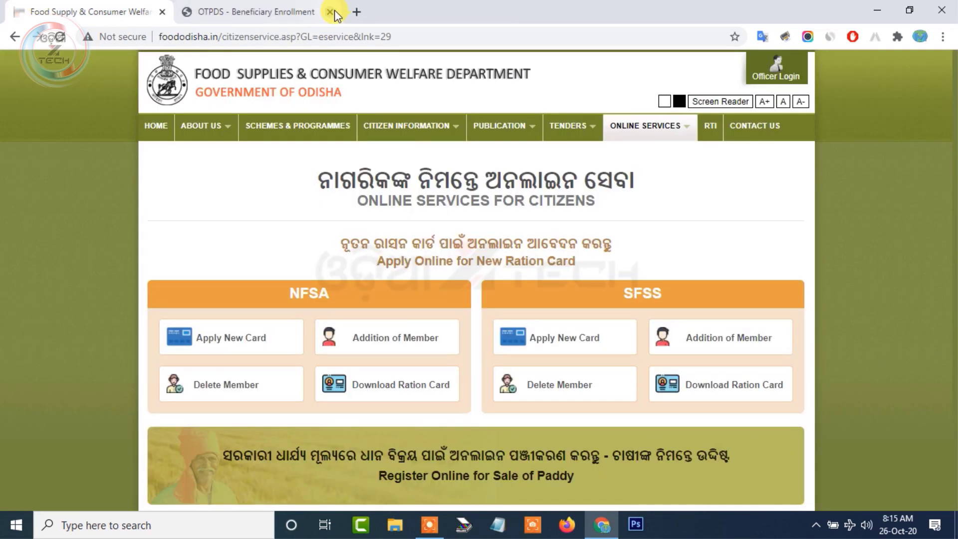
# Close the enrollment tab, open NFSA Delete Member, and request details for the ration card number
pyautogui.click(329, 12)
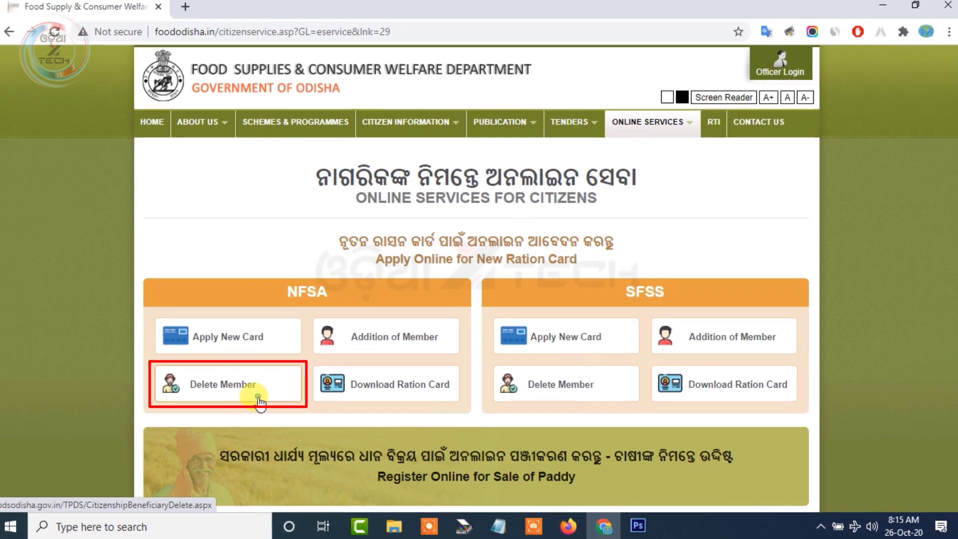
pyautogui.click(181, 394)
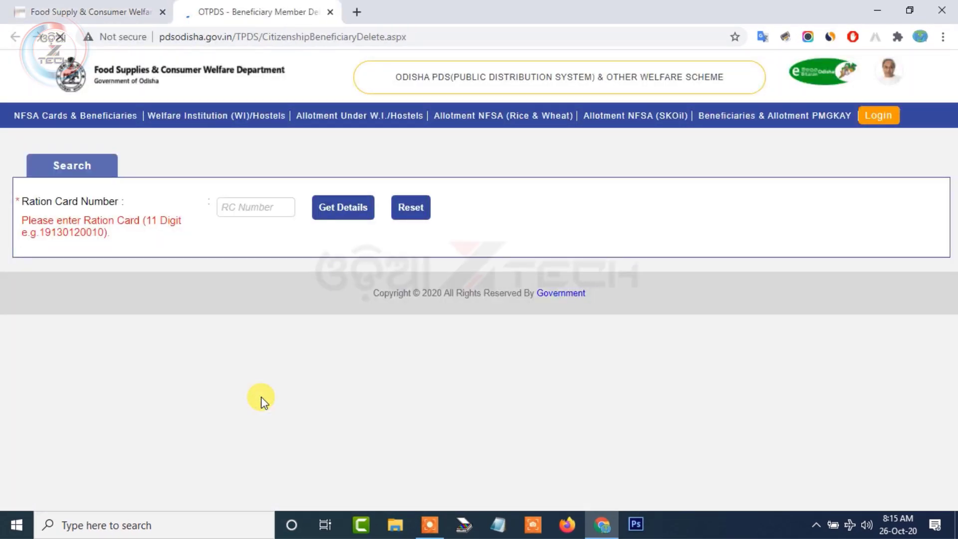
pyautogui.click(243, 207)
pyautogui.write('02')
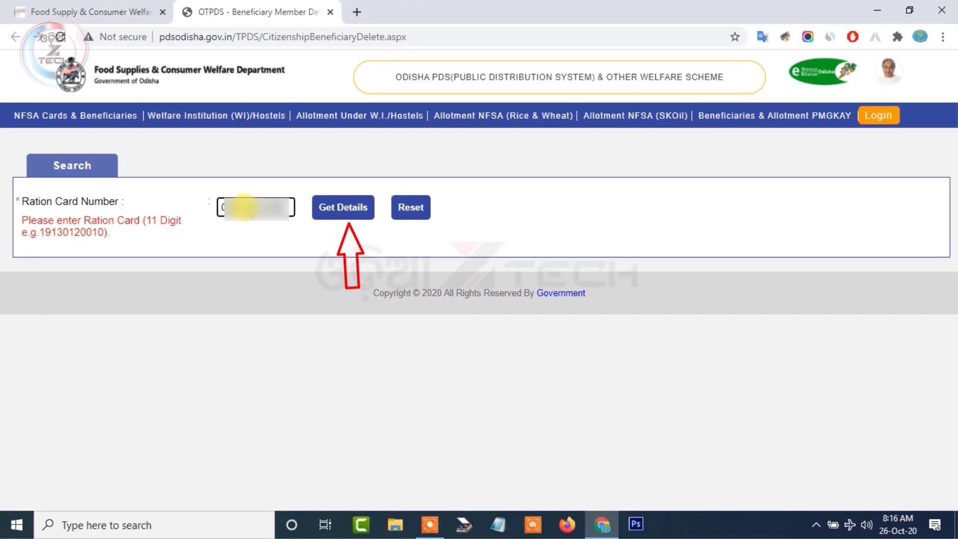
pyautogui.click(326, 209)
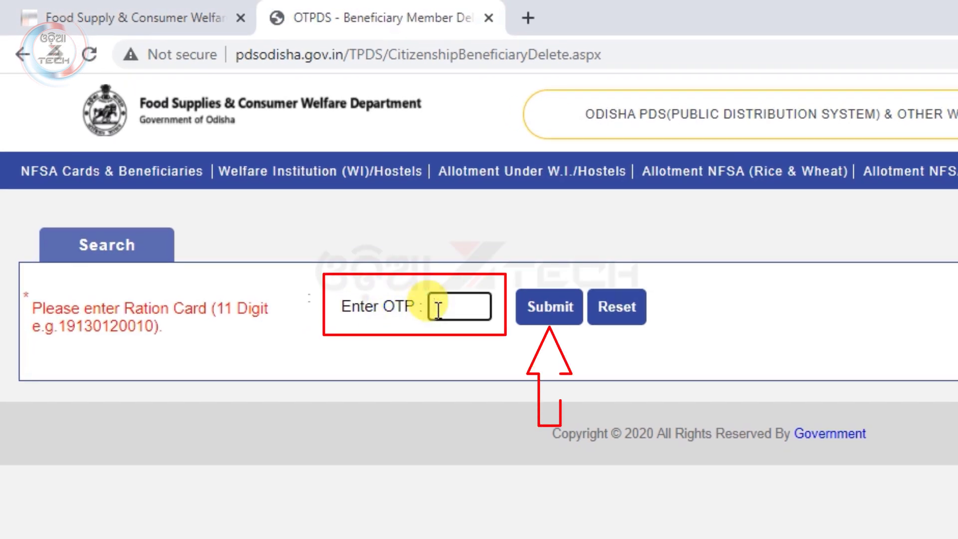
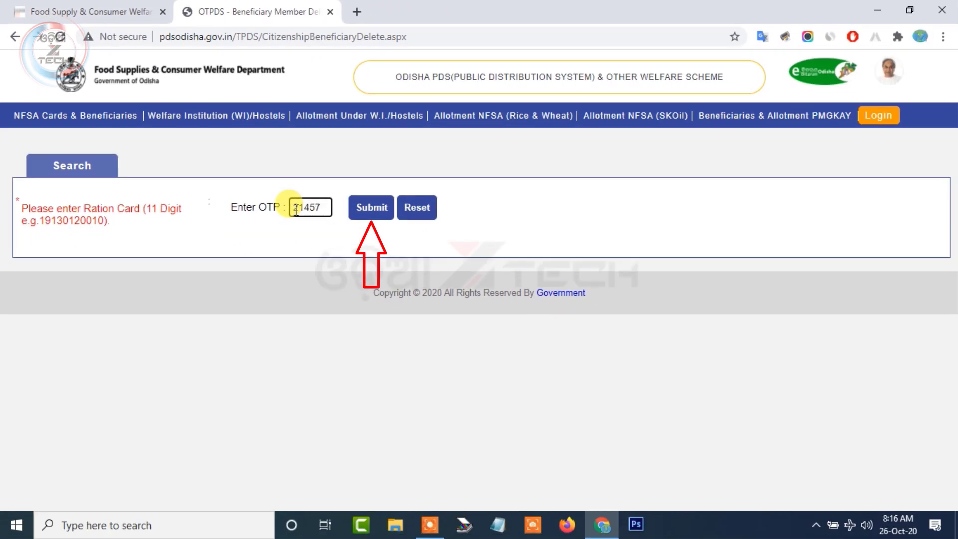
# Enter the OTP and submit it with Enter to load the card's member list
pyautogui.press('Return')
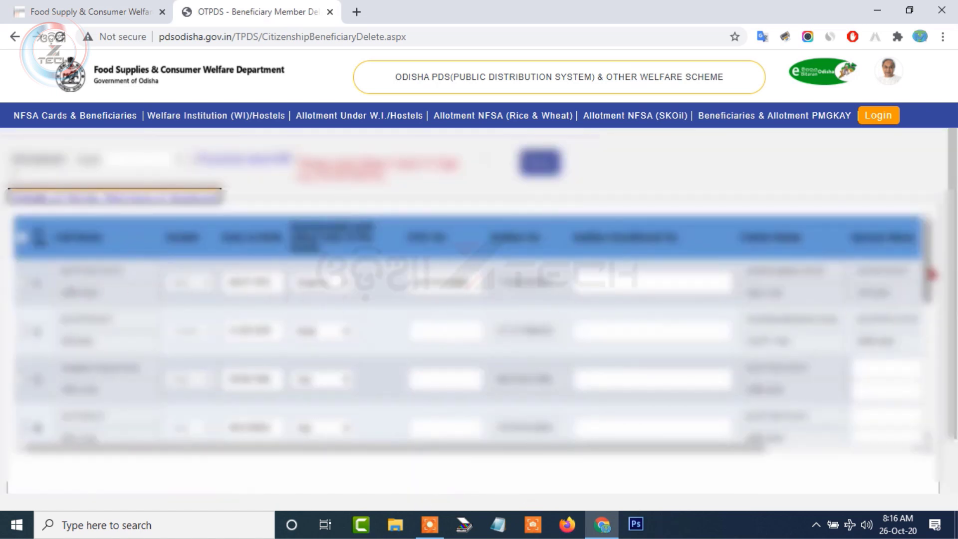
pyautogui.scroll(-1, 365, 298)
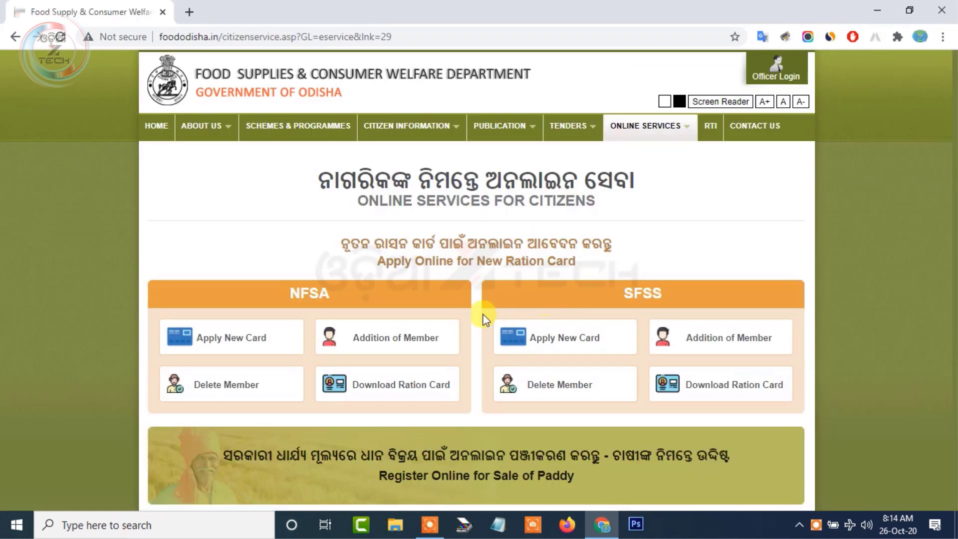